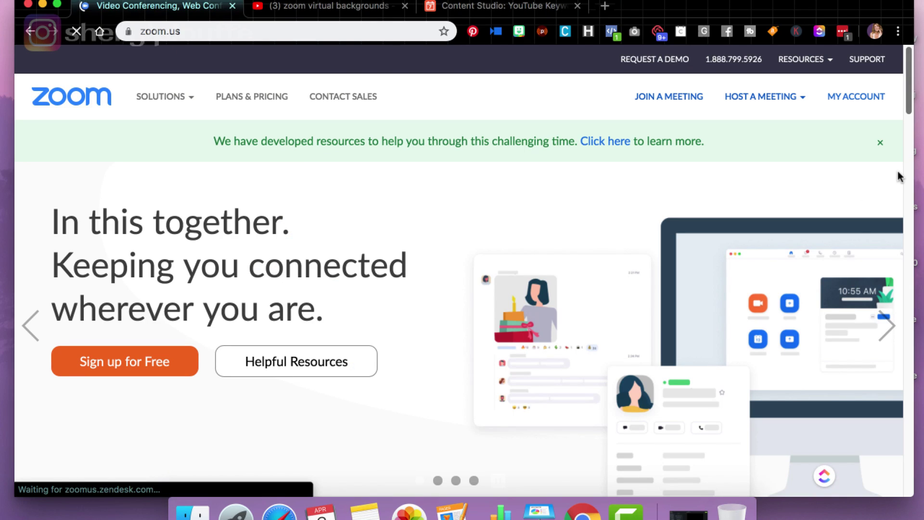
# From My Account > Meetings, open the Personal Meeting Room and start its meeting
pyautogui.click(862, 99)
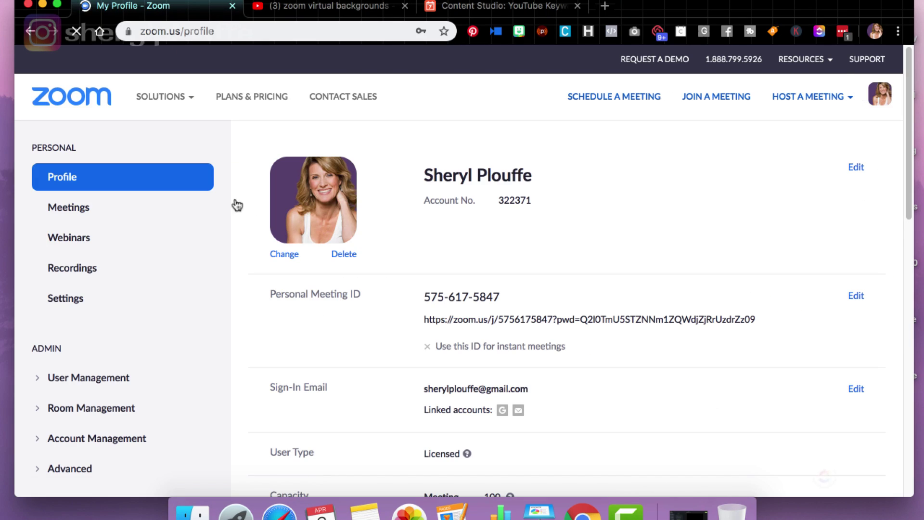
pyautogui.click(81, 214)
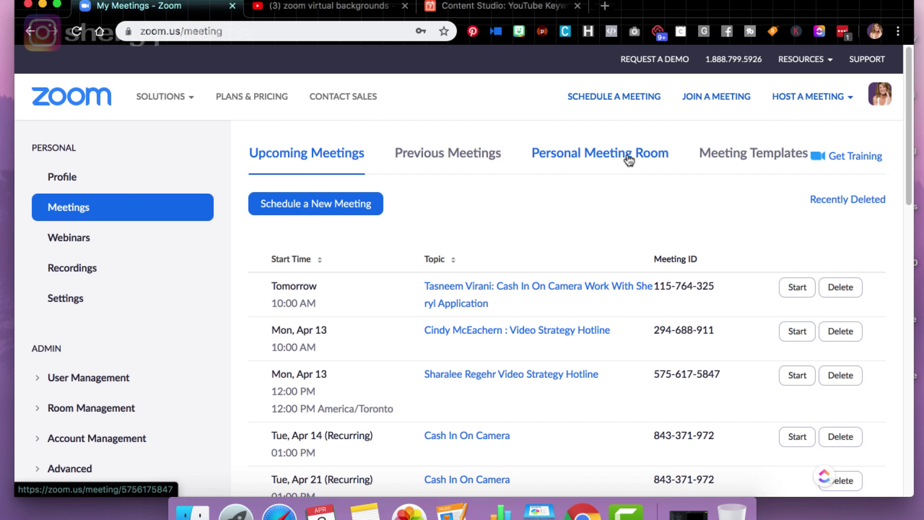
pyautogui.click(629, 160)
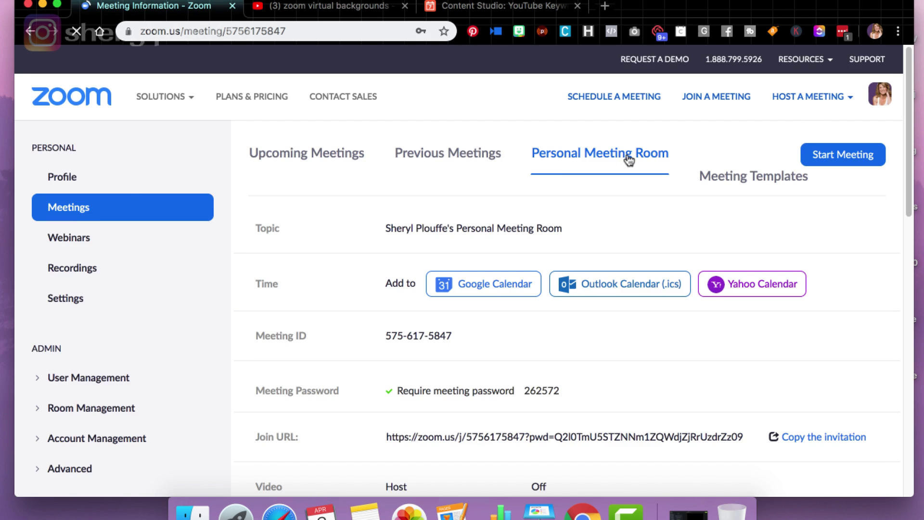
pyautogui.click(831, 153)
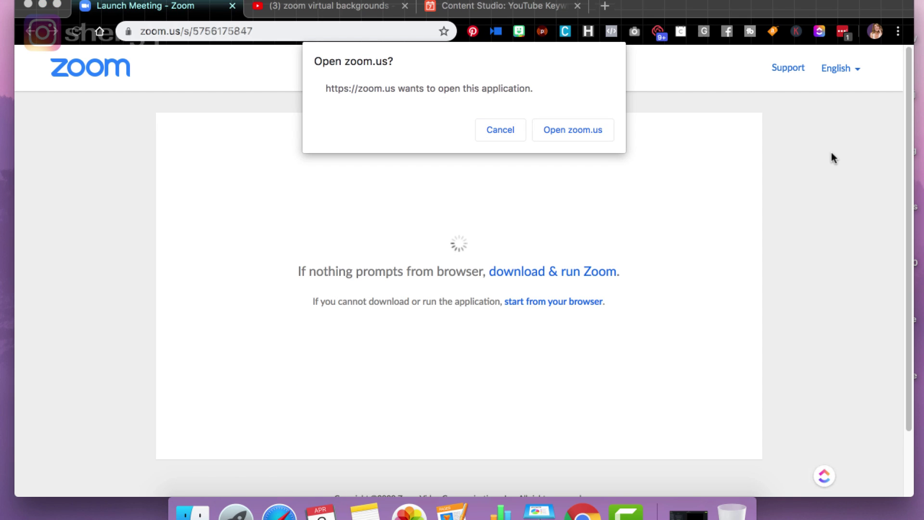
# Launch the Zoom app, join with computer audio, and turn on the camera video
pyautogui.click(585, 130)
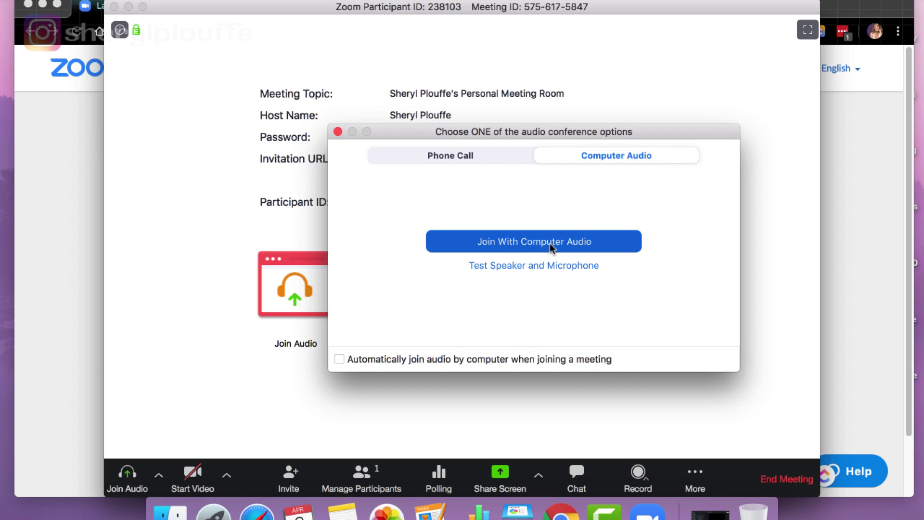
pyautogui.click(550, 244)
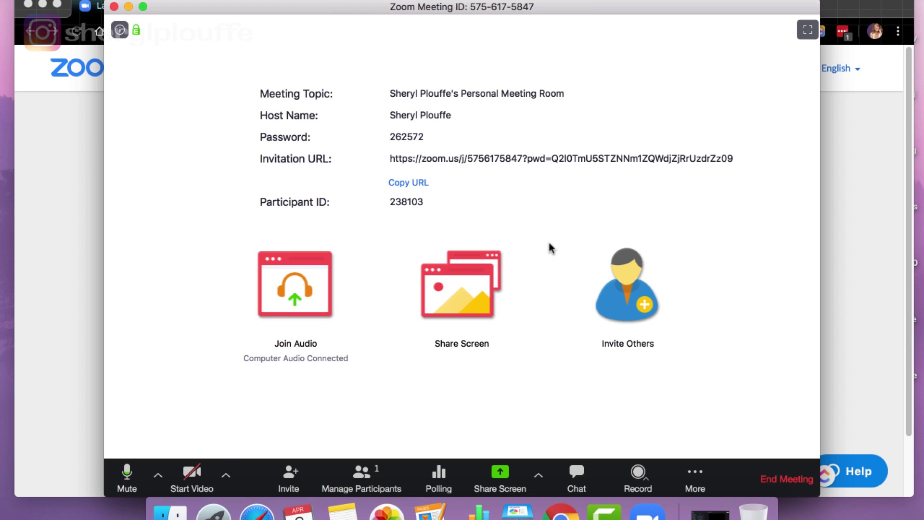
pyautogui.click(193, 476)
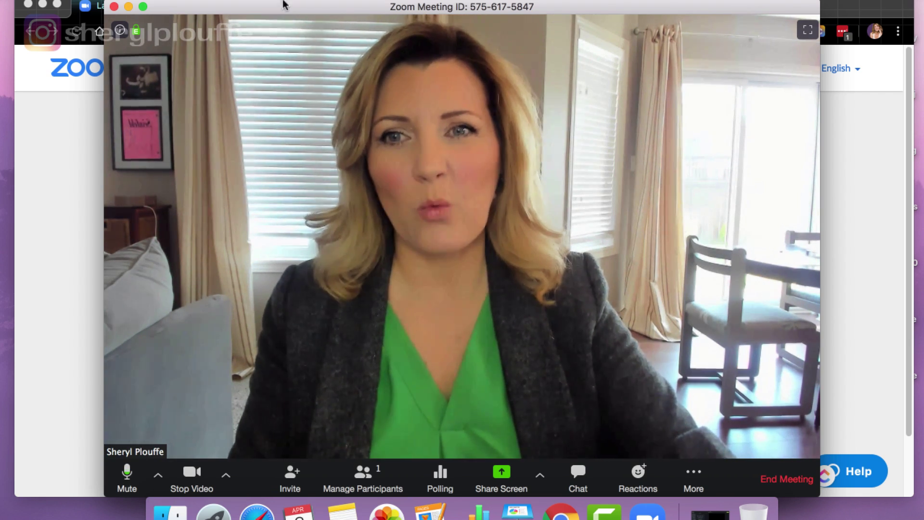
# Move the meeting window up and left and widen it, then bring up the camera options
pyautogui.moveTo(284, 10); pyautogui.dragTo(272, 0)
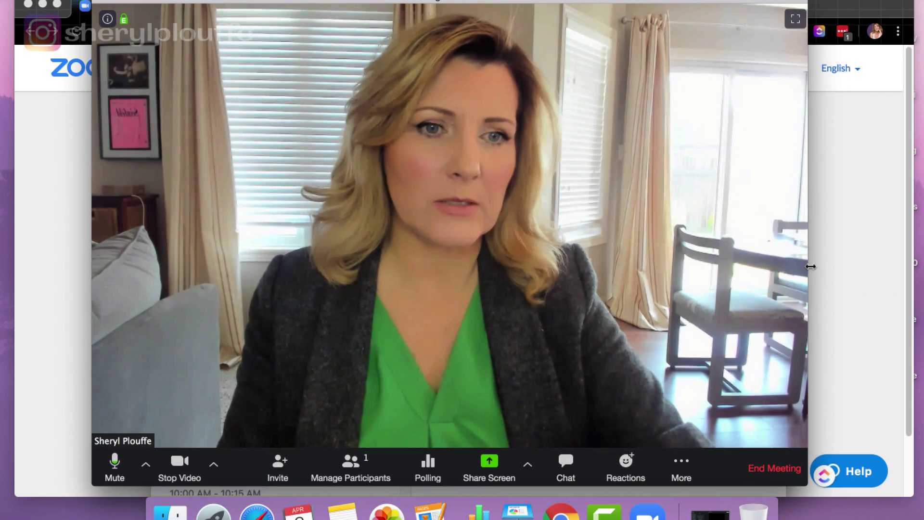
pyautogui.moveTo(811, 266); pyautogui.dragTo(872, 266)
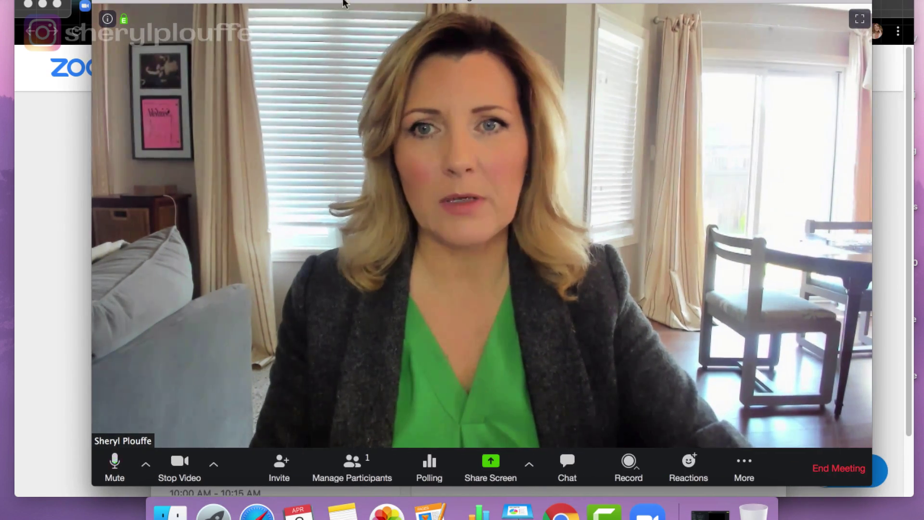
pyautogui.moveTo(344, 2); pyautogui.dragTo(320, 3)
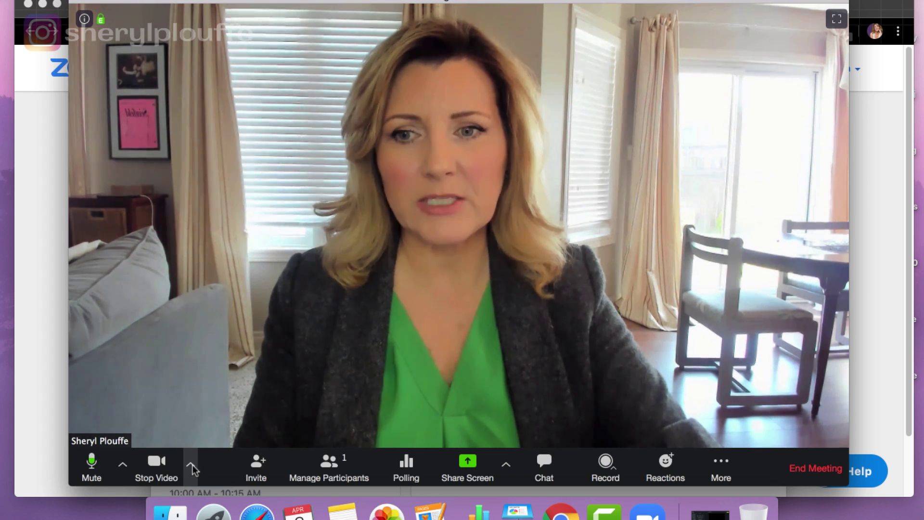
pyautogui.click(192, 466)
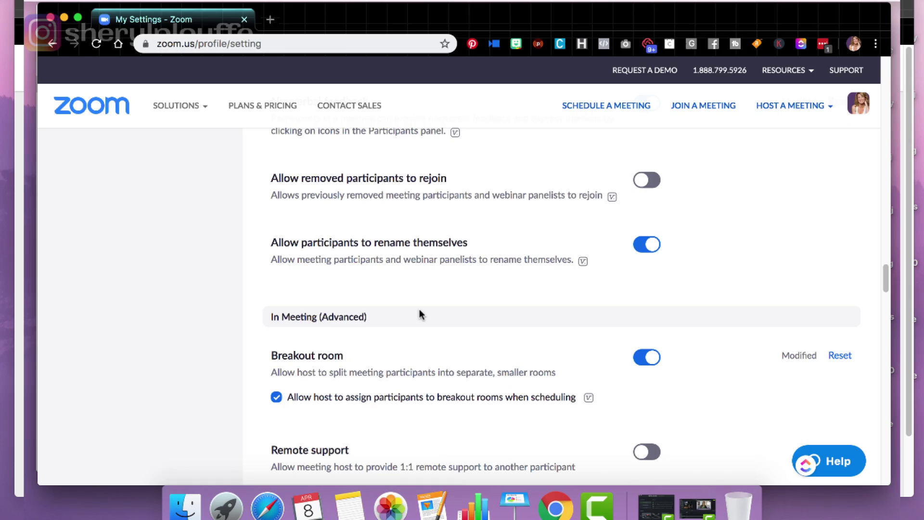
# Under In Meeting (Advanced), toggle Virtual background off and back on so it stays enabled
pyautogui.scroll(-7, 419, 315)
pyautogui.scroll(-4, 420, 315)
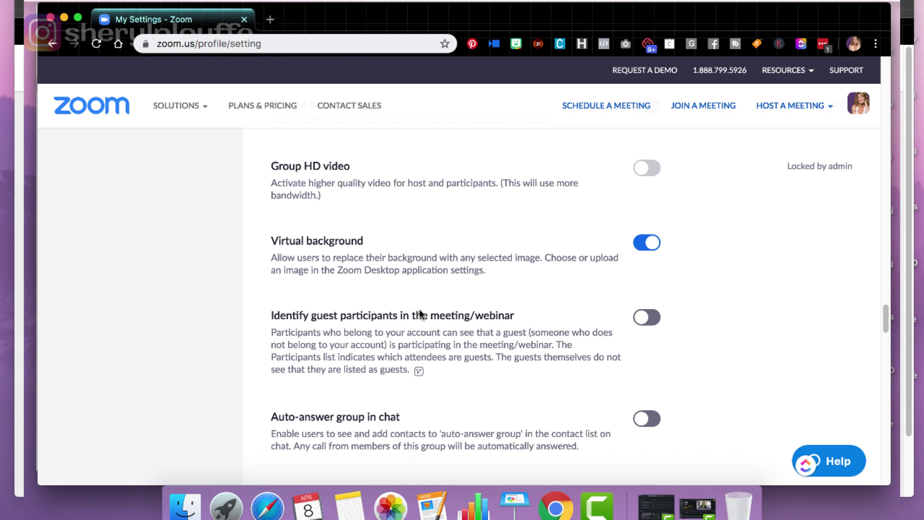
pyautogui.click(644, 247)
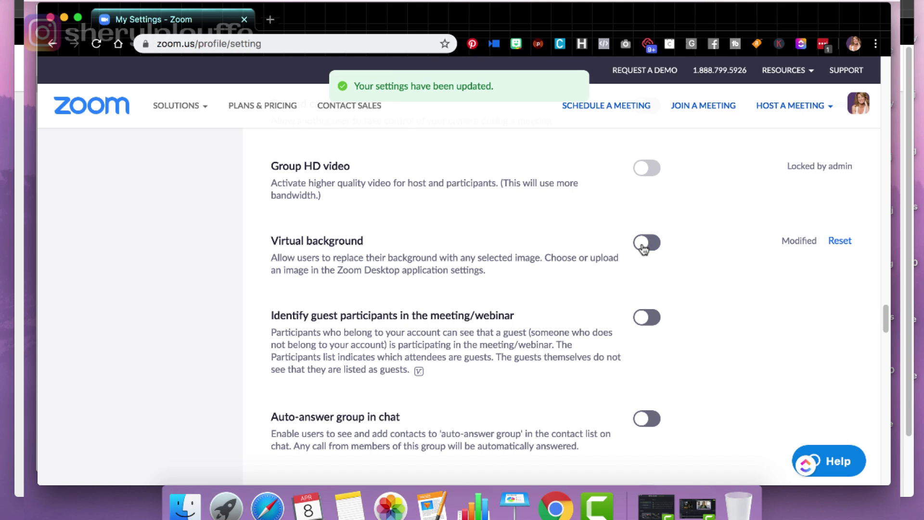
pyautogui.click(644, 246)
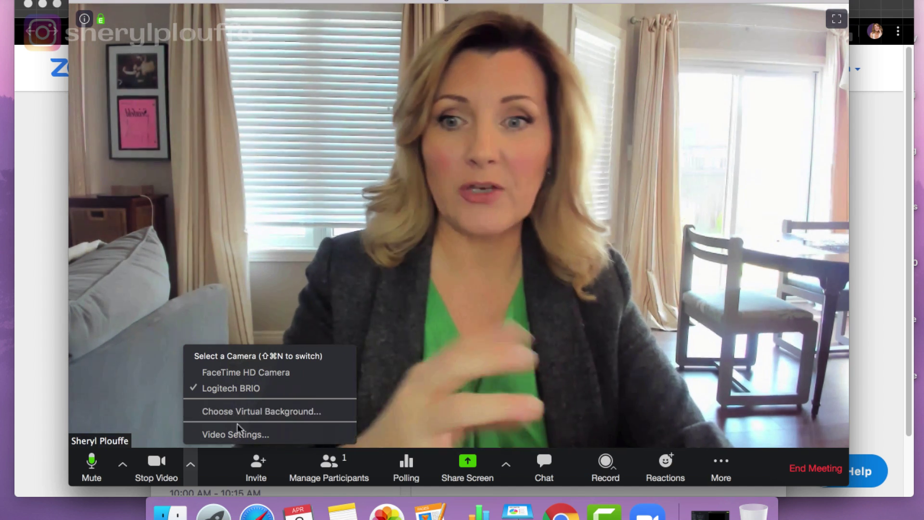
# Choose Virtual Background from the Stop Video caret menu
pyautogui.click(263, 413)
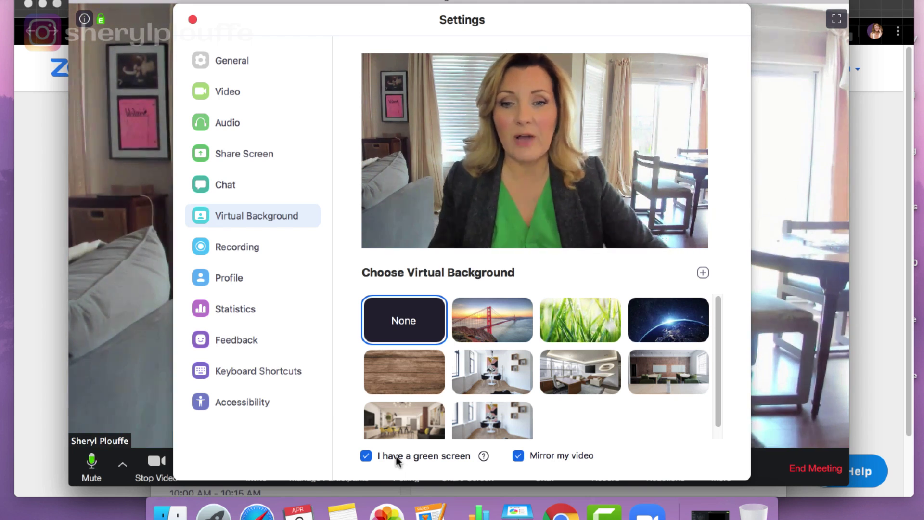
pyautogui.click(366, 456)
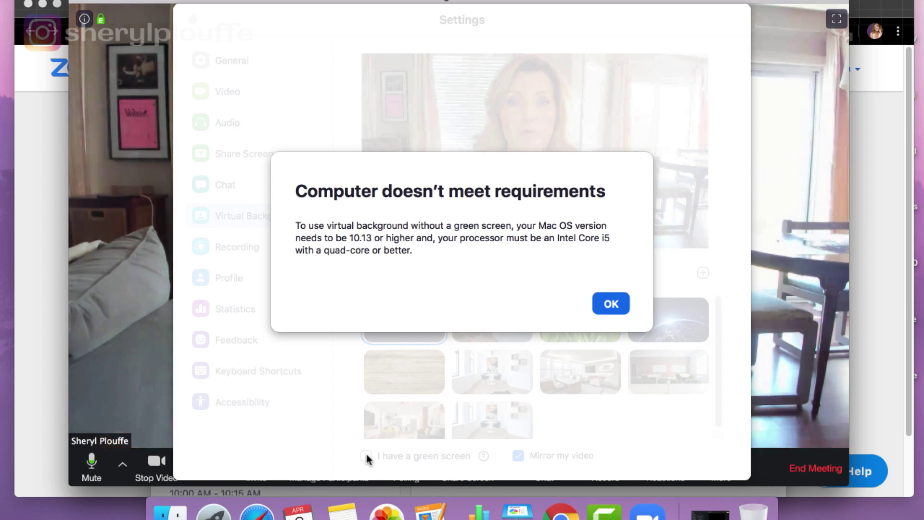
pyautogui.click(614, 306)
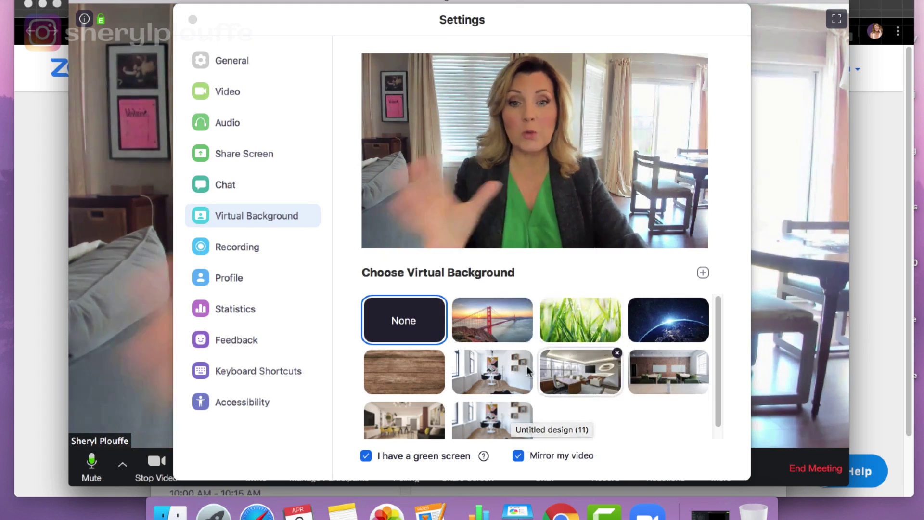
# Select the San Francisco Golden Gate Bridge thumbnail in the Virtual Background settings
pyautogui.click(566, 320)
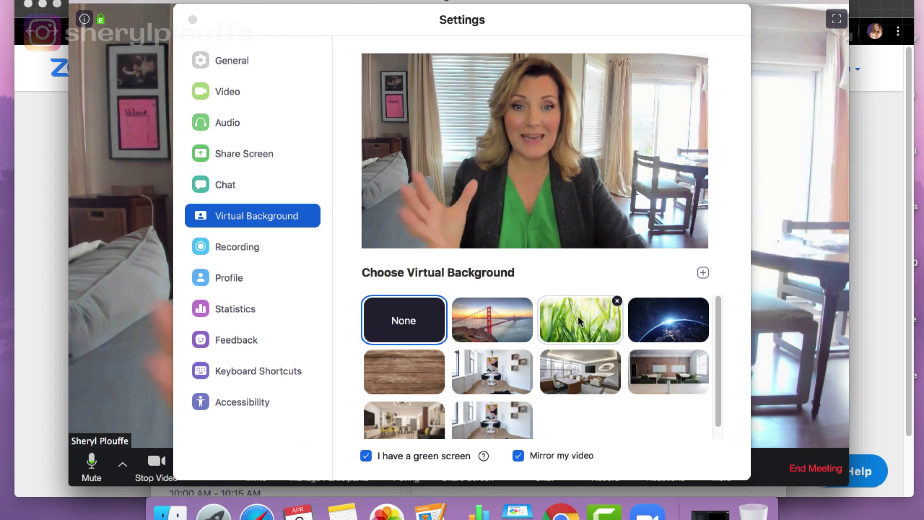
pyautogui.click(486, 325)
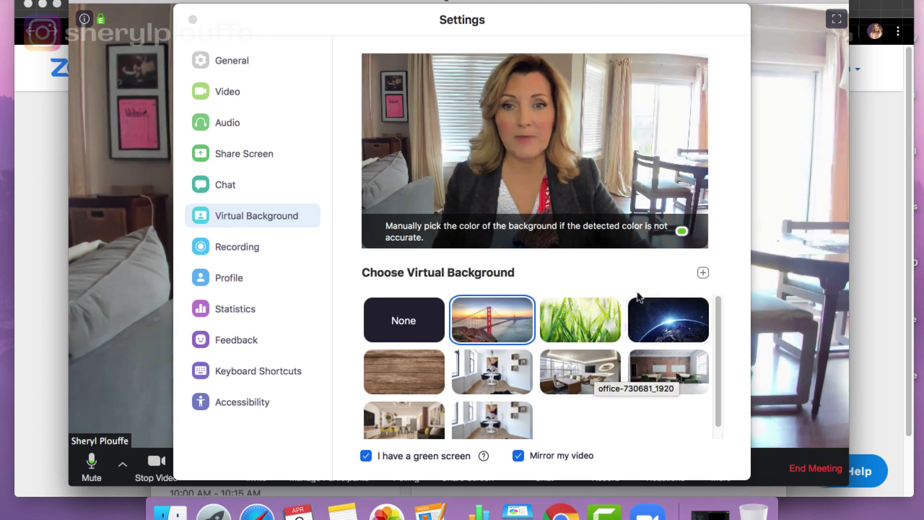
# Apply the living-room photo as the background, then set the virtual background to None
pyautogui.click(703, 274)
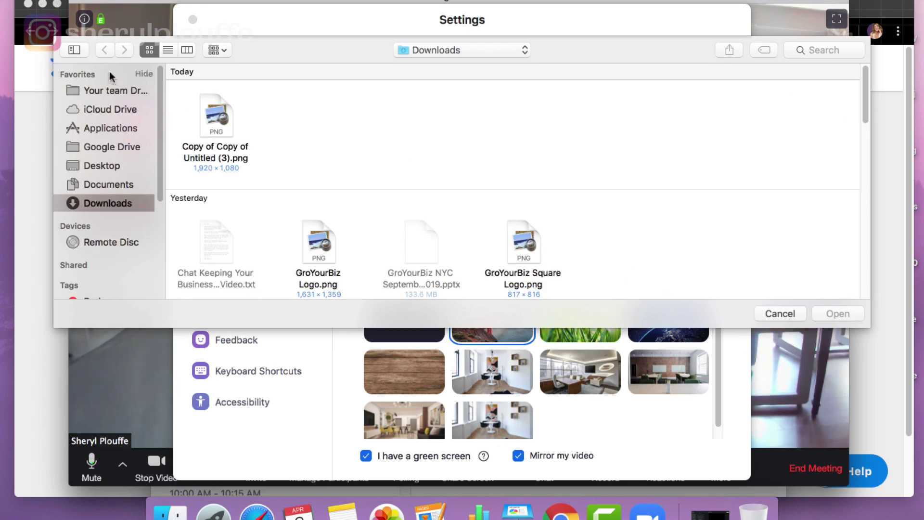
pyautogui.click(778, 313)
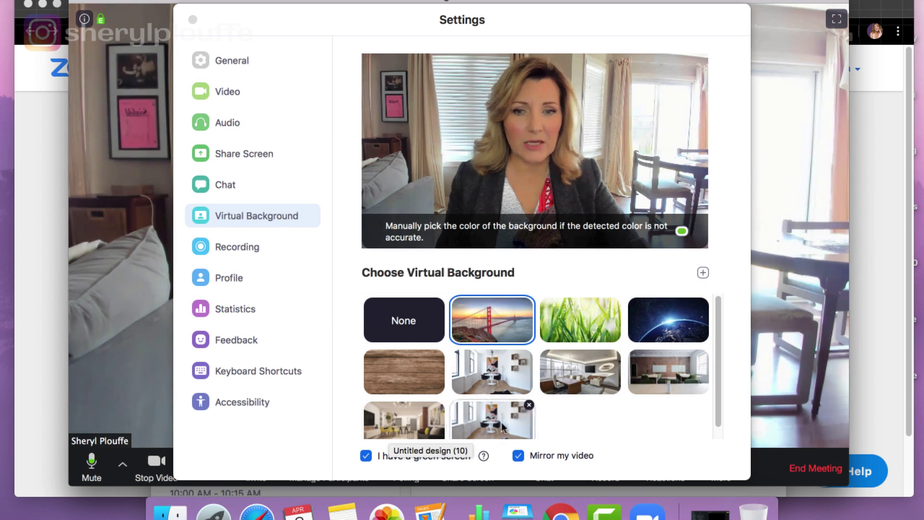
pyautogui.click(394, 420)
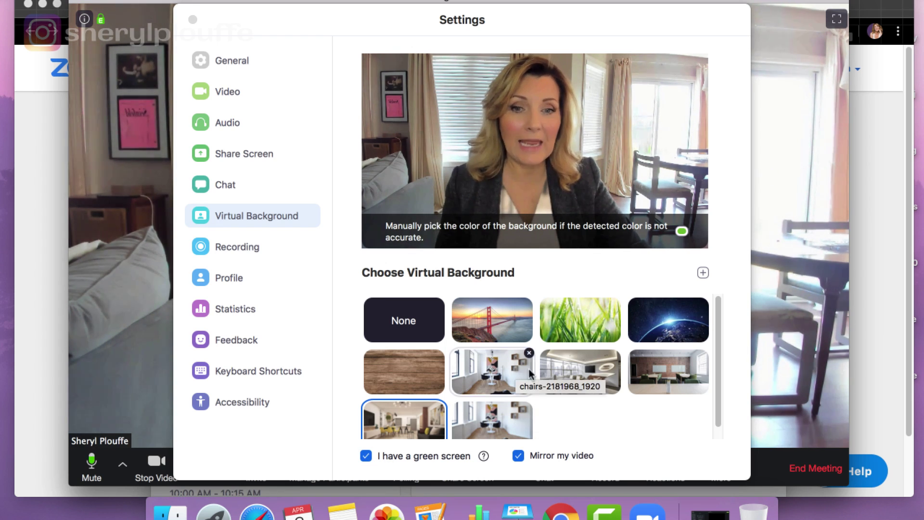
pyautogui.click(396, 322)
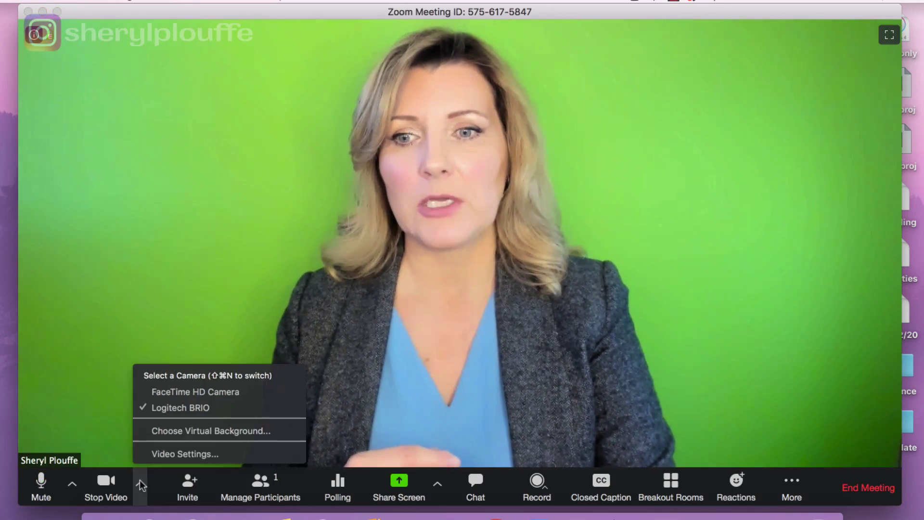
# Apply the white room with wooden wall shelves as background and close Settings to view it
pyautogui.click(159, 430)
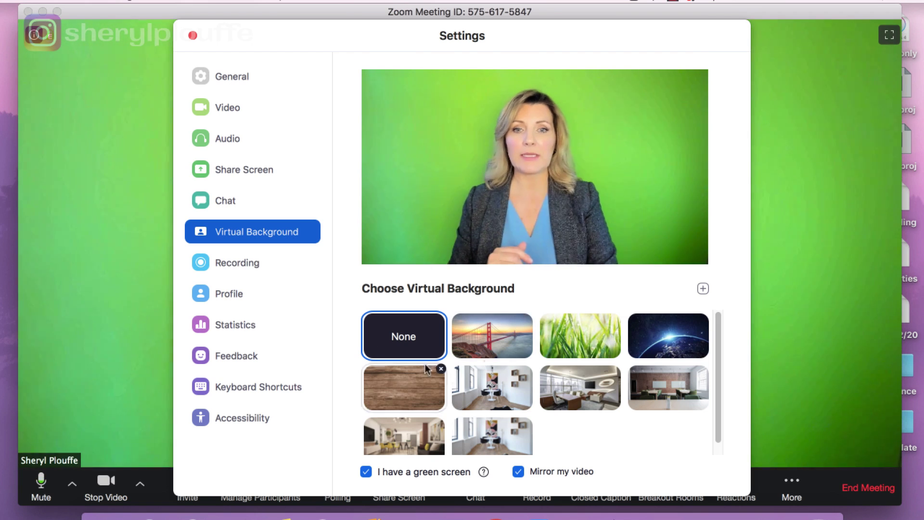
pyautogui.click(485, 387)
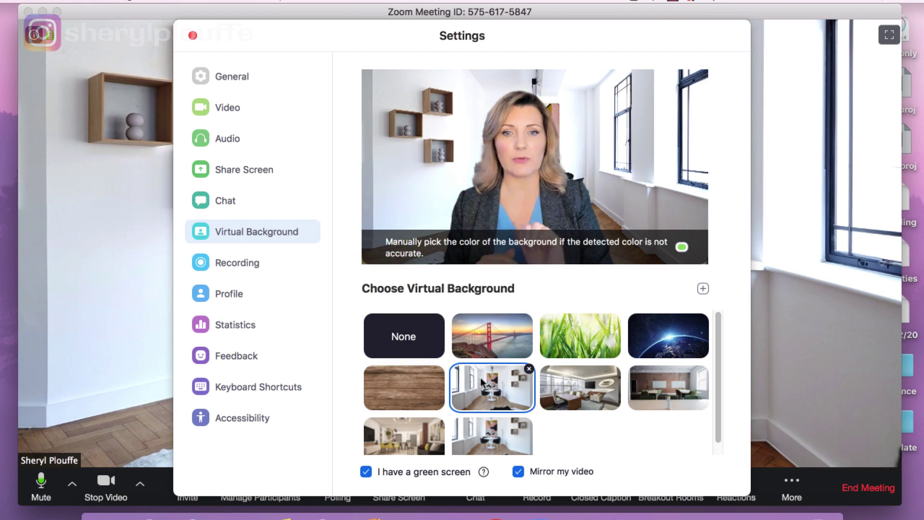
pyautogui.click(193, 37)
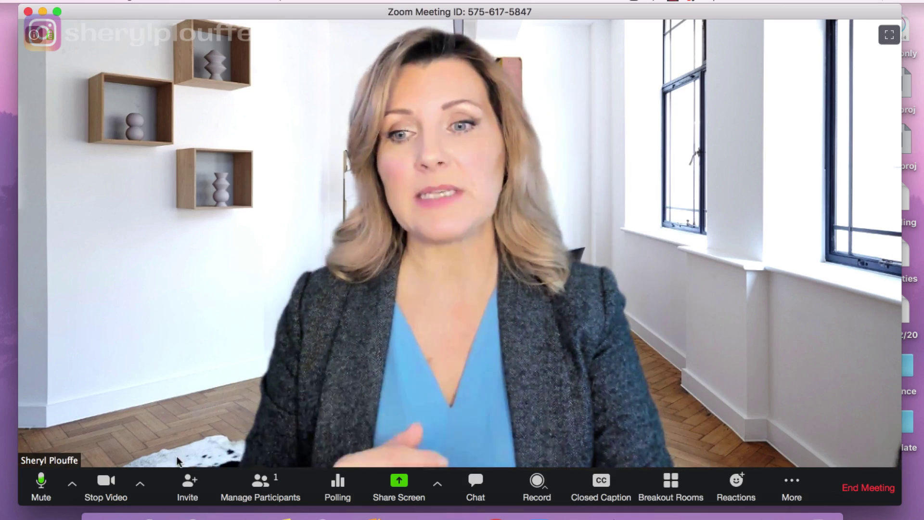
pyautogui.click(141, 486)
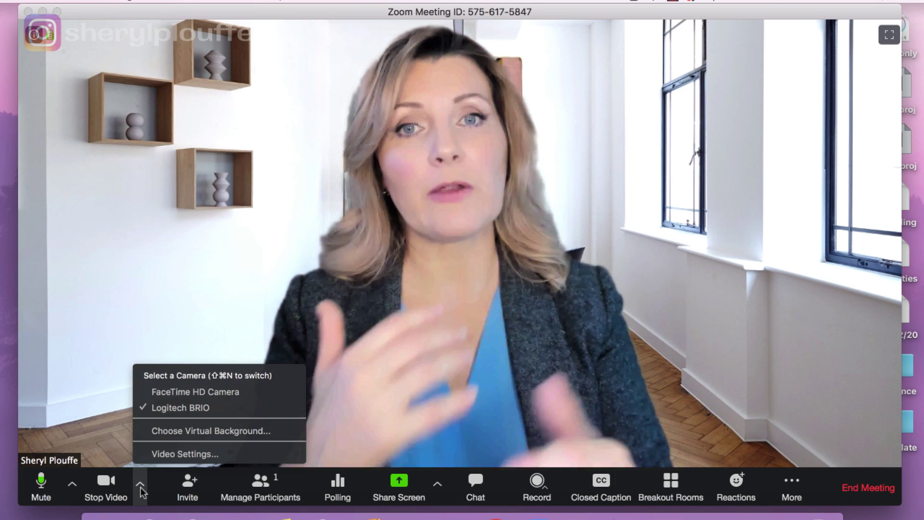
# Pick the modern office with large city-view windows and close Settings to view it
pyautogui.click(186, 431)
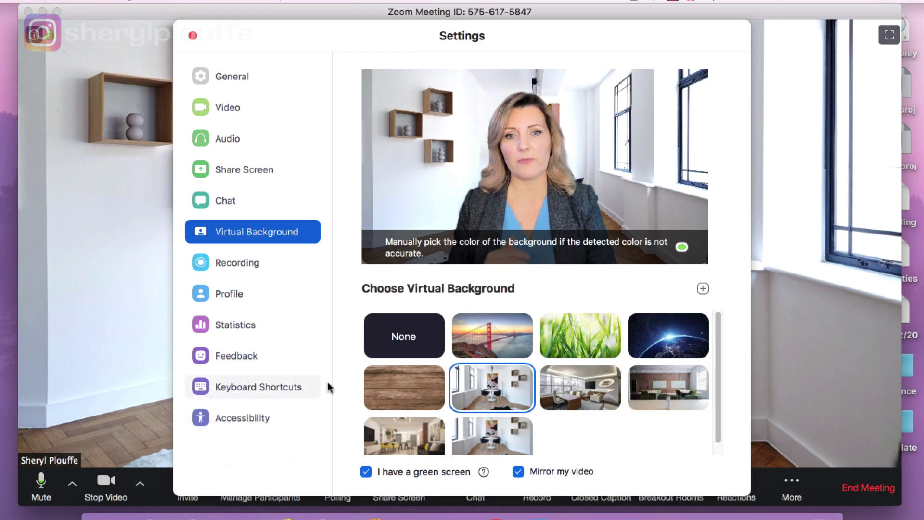
pyautogui.click(574, 389)
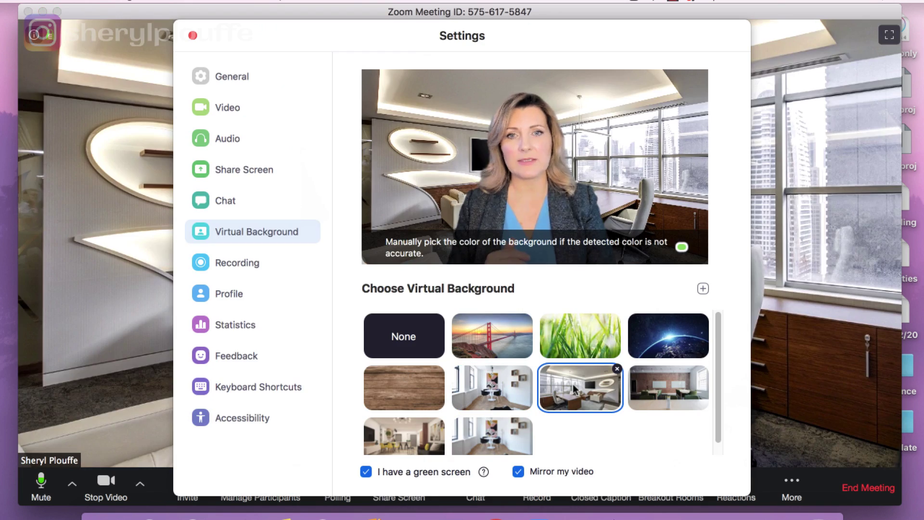
pyautogui.click(193, 35)
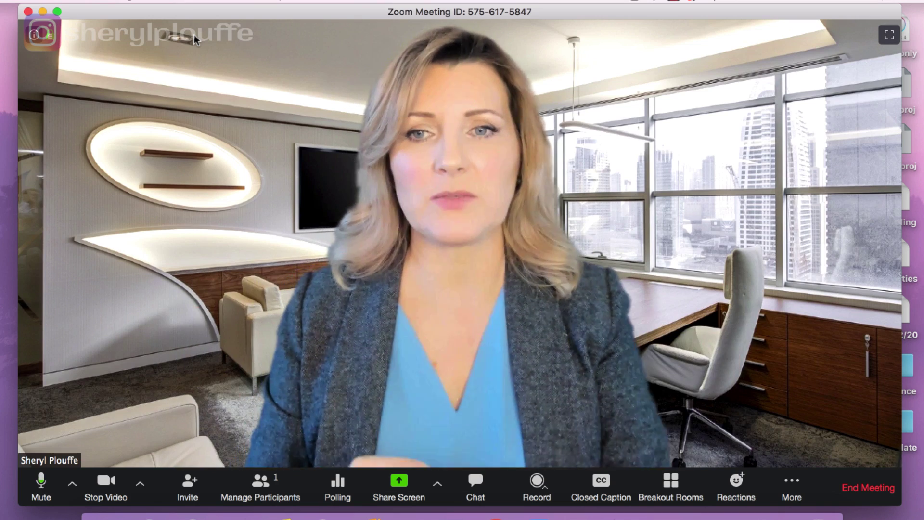
# Apply the brick-walled meeting room with green chairs as background and close Settings
pyautogui.click(140, 484)
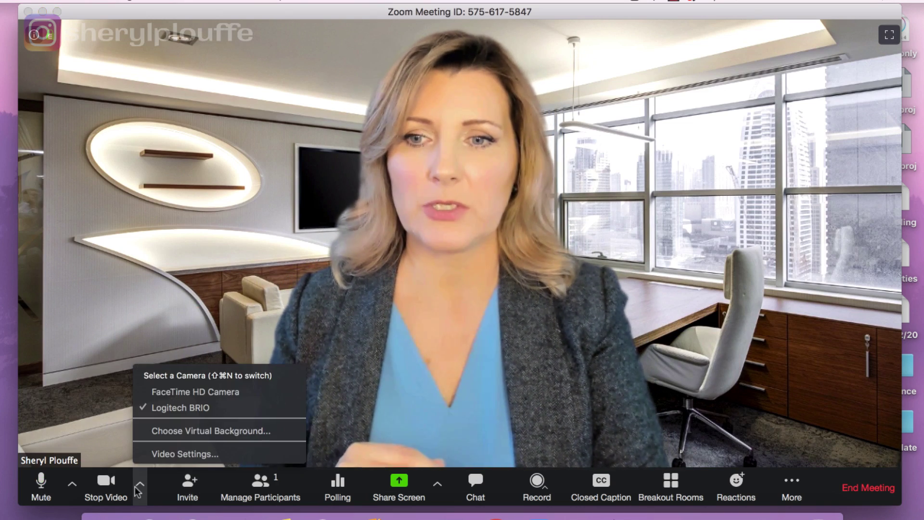
pyautogui.click(169, 431)
pyautogui.click(662, 370)
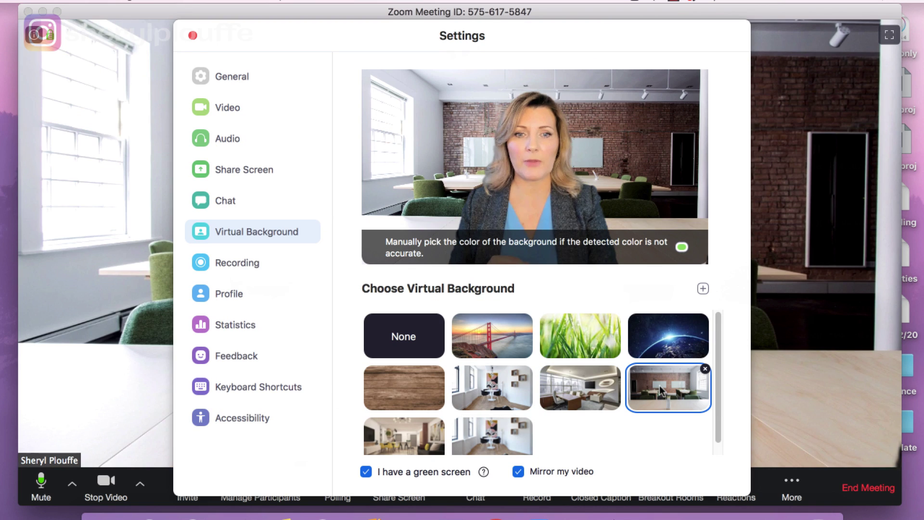
pyautogui.click(193, 36)
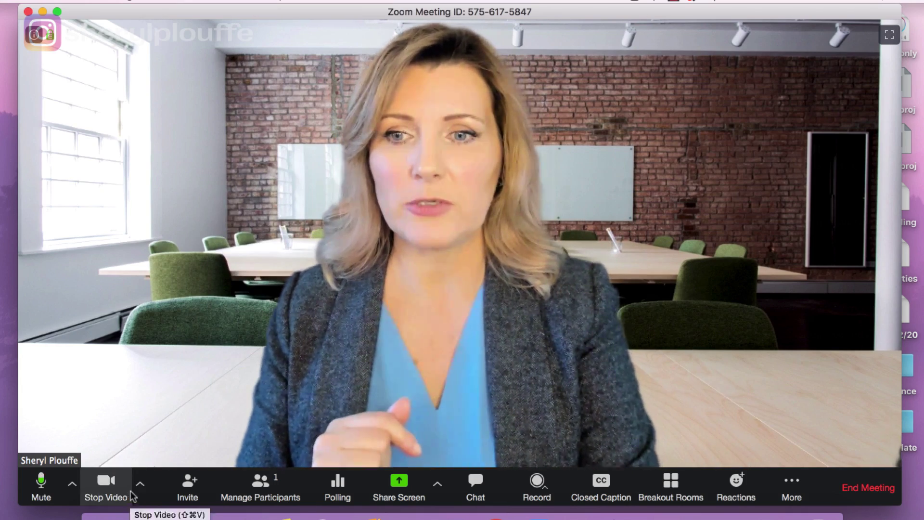
pyautogui.click(145, 479)
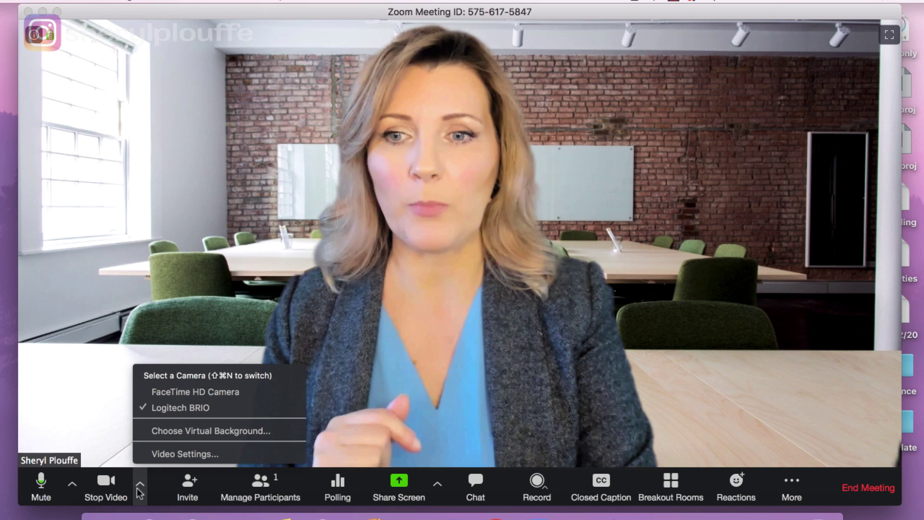
# Manually set the keyed colour by sampling the green screen in the Virtual Background preview
pyautogui.click(183, 431)
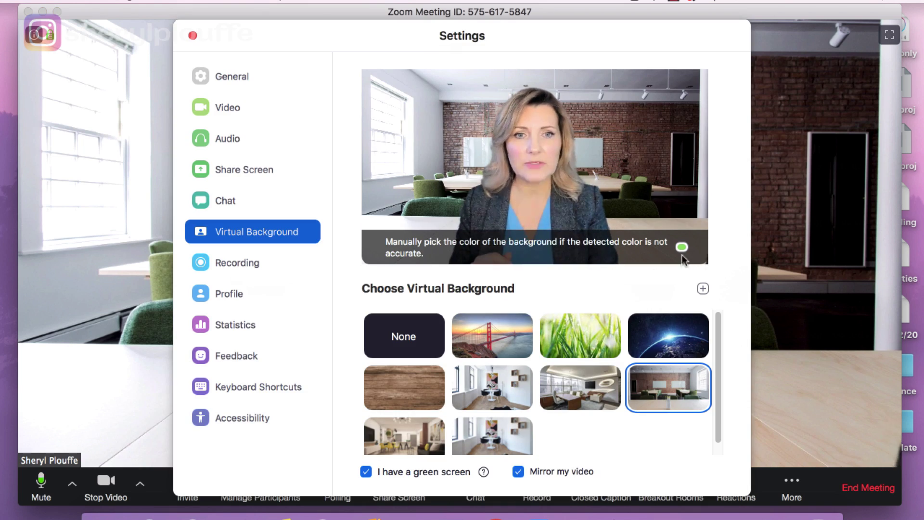
pyautogui.moveTo(683, 251)
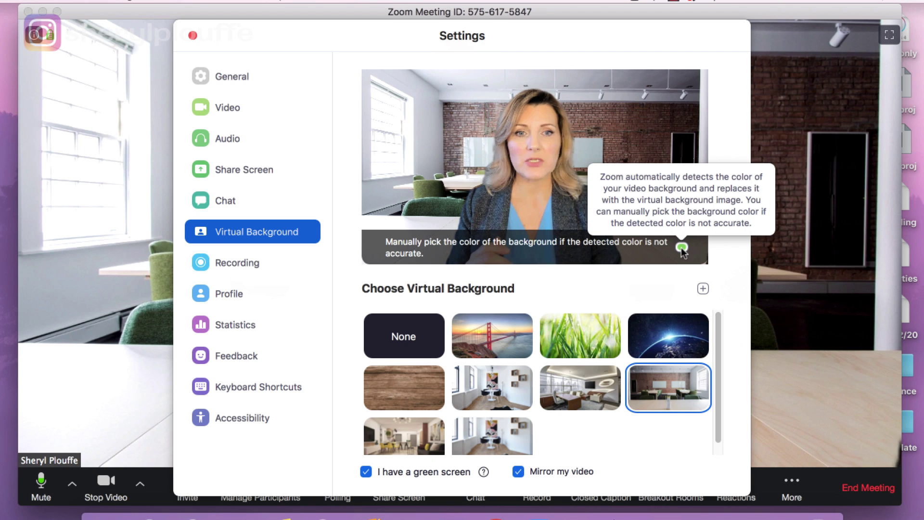
pyautogui.click(680, 248)
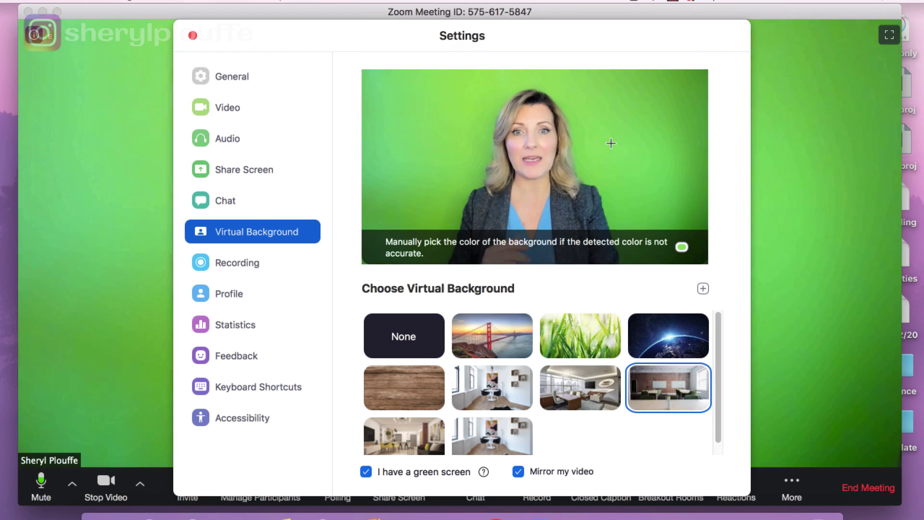
pyautogui.click(611, 143)
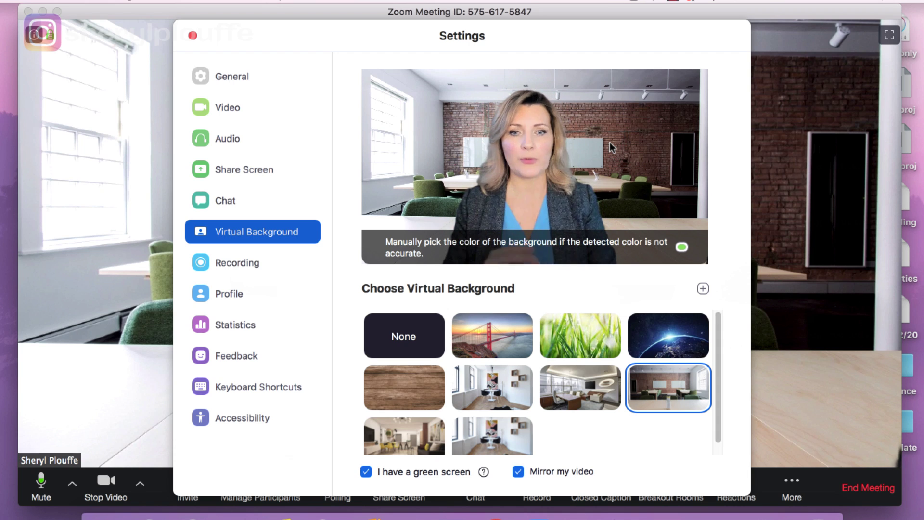
pyautogui.click(367, 472)
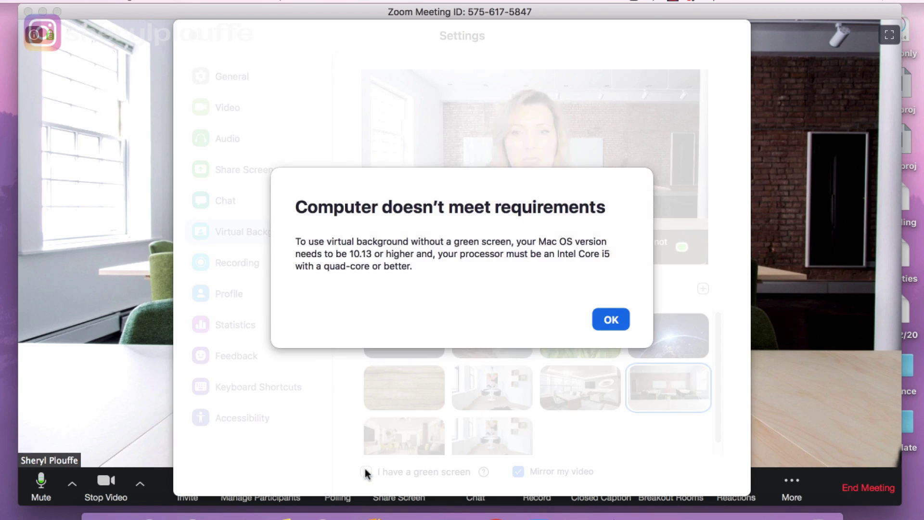
pyautogui.click(618, 326)
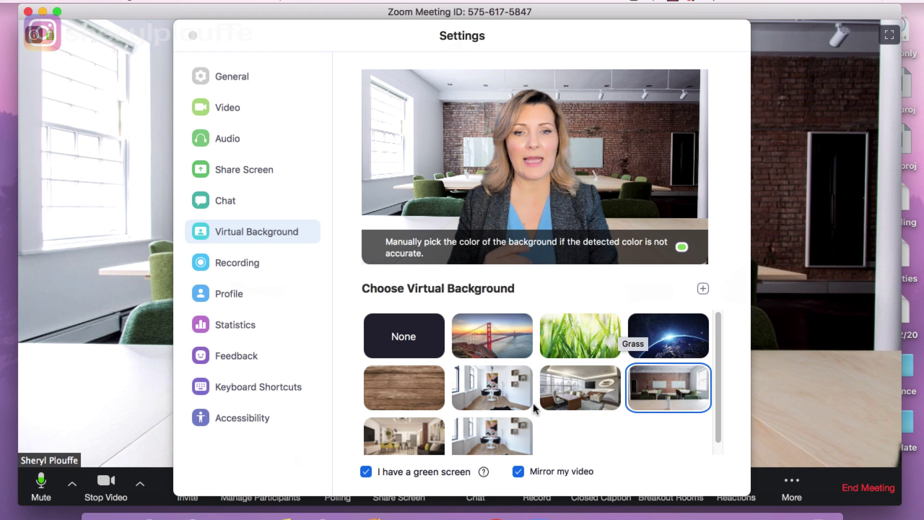